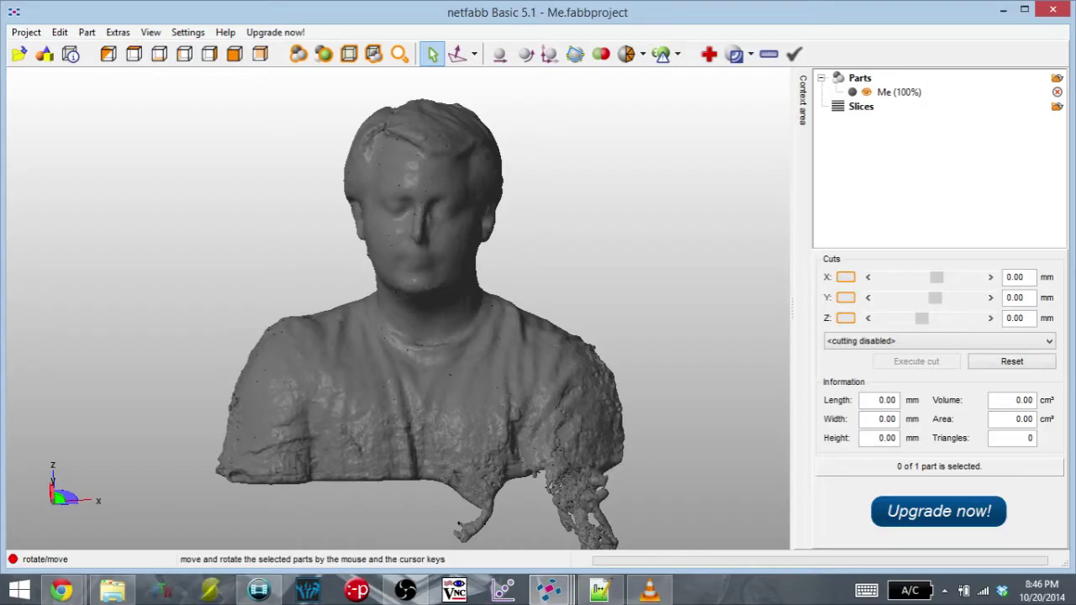
Step: Examine the bust scan in the Me project from the back, front, below and side, including the face
right_drag(538, 303, 294, 303)
key(Right)
key(Right)
key(Right)
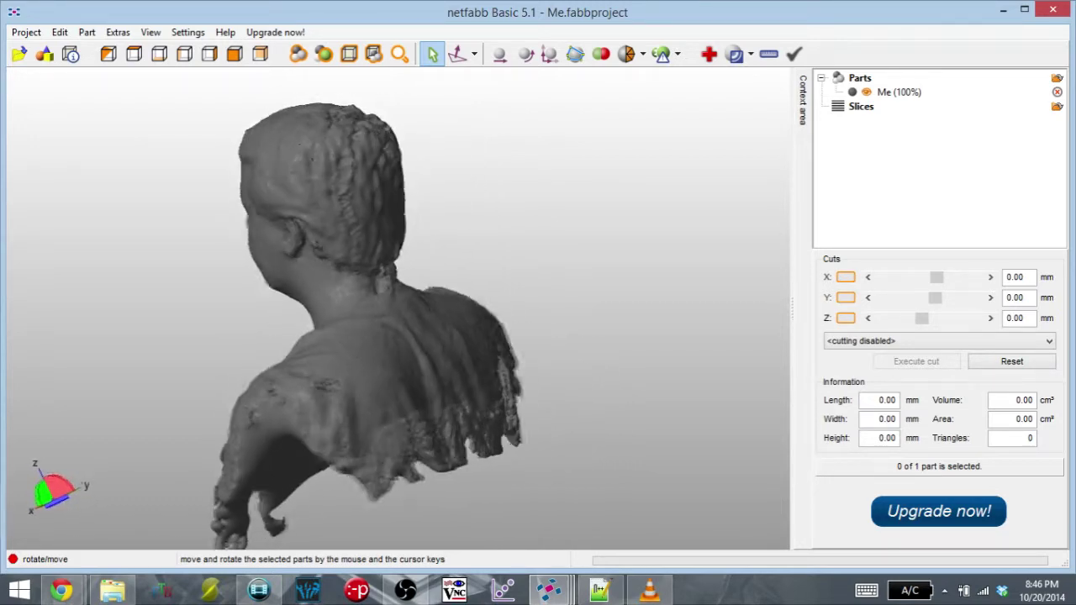
key(Right)
key(Right)
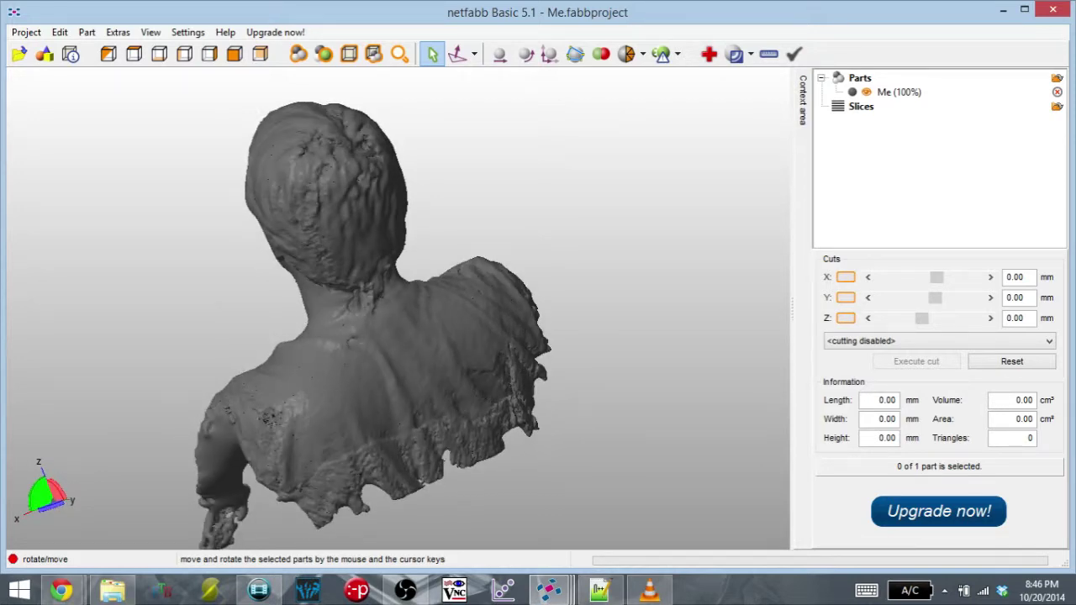
right_drag(395, 309, 632, 324)
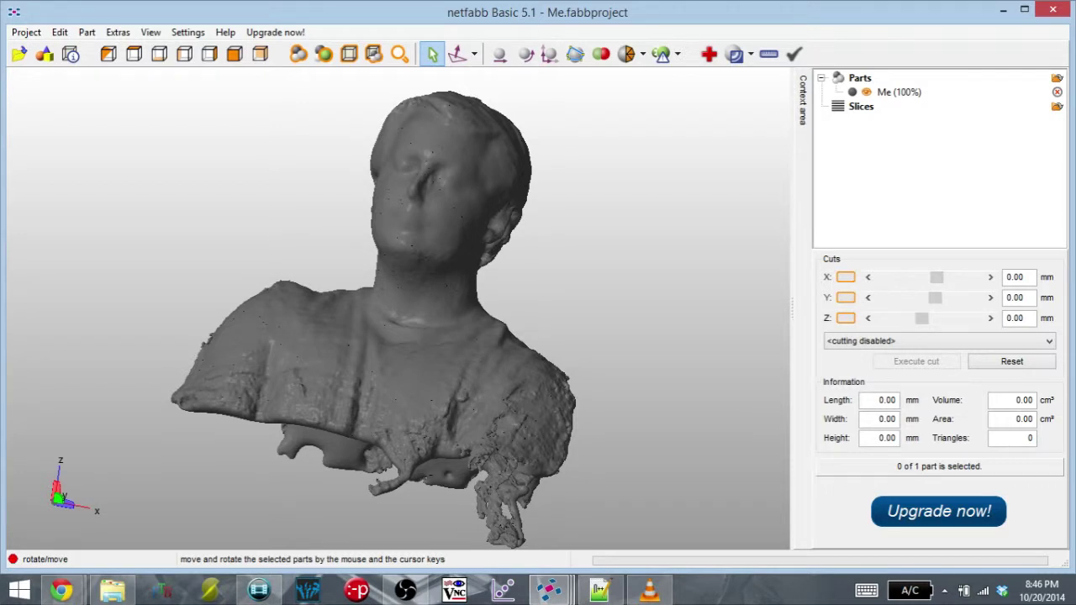
right_drag(395, 253, 405, 350)
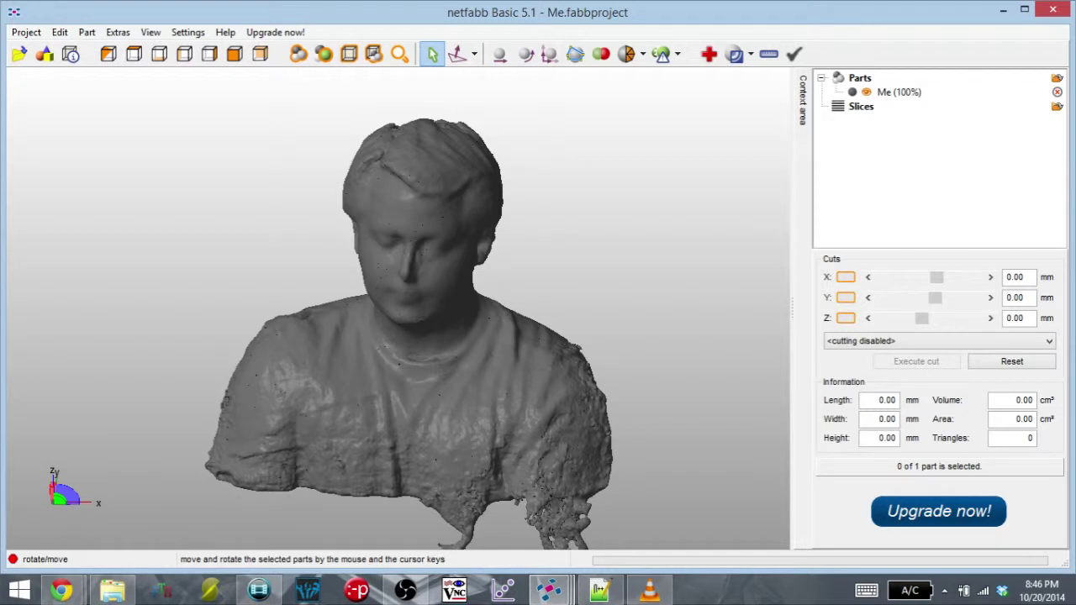
right_drag(405, 349, 357, 346)
scroll(398, 308, up, 2)
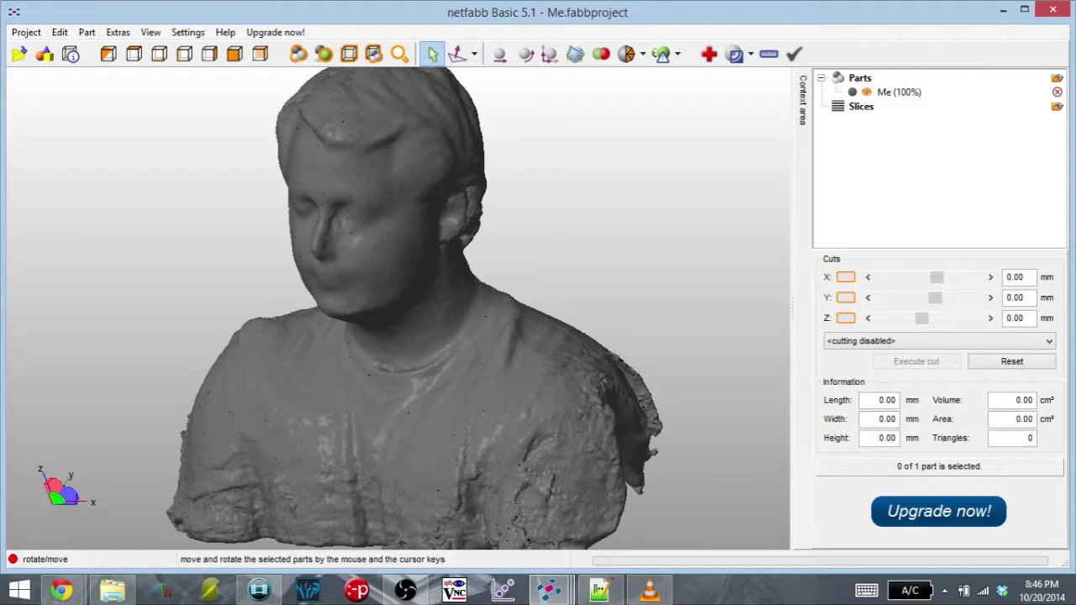
right_drag(398, 309, 429, 348)
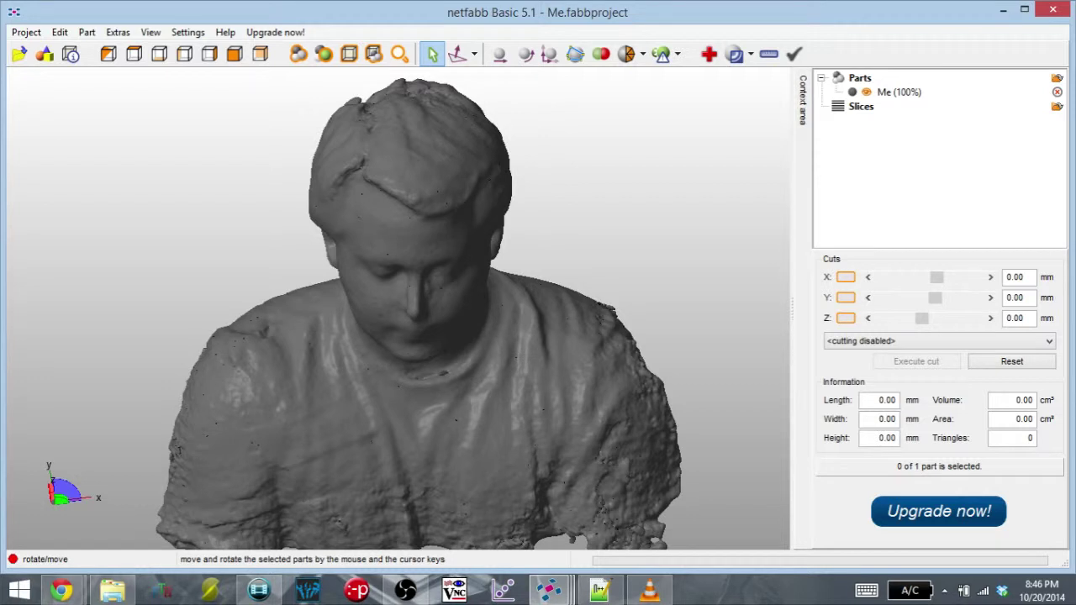
Step: Inspect the Me bust's hair and shoulders from directly above, ending on a frontal view of the face
key(Up)
key(Up)
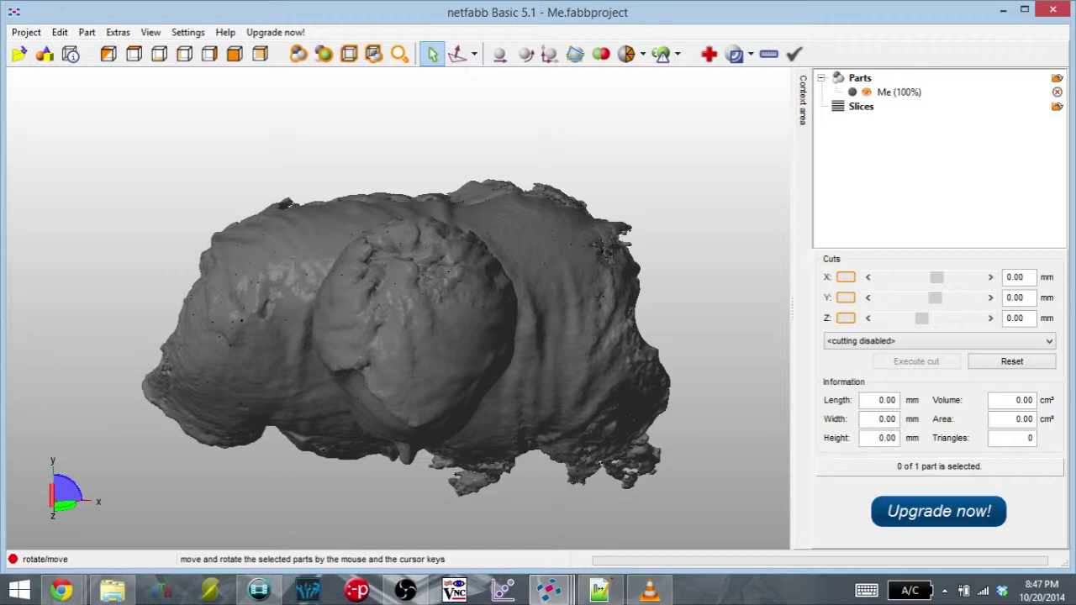
key(Down)
key(Down)
key(Down)
key(Down)
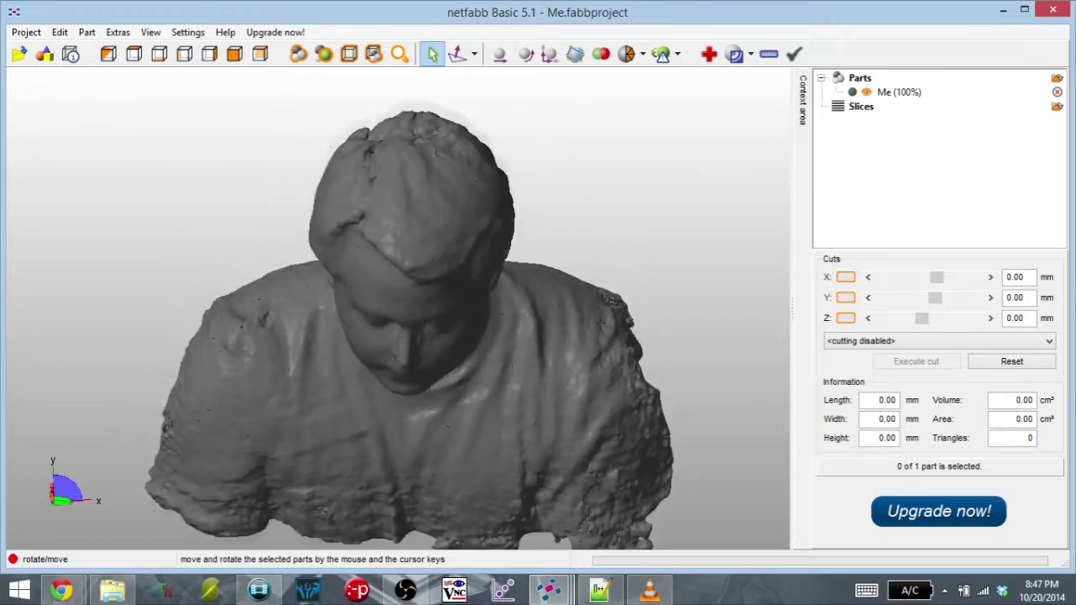
scroll(395, 308, down, 1)
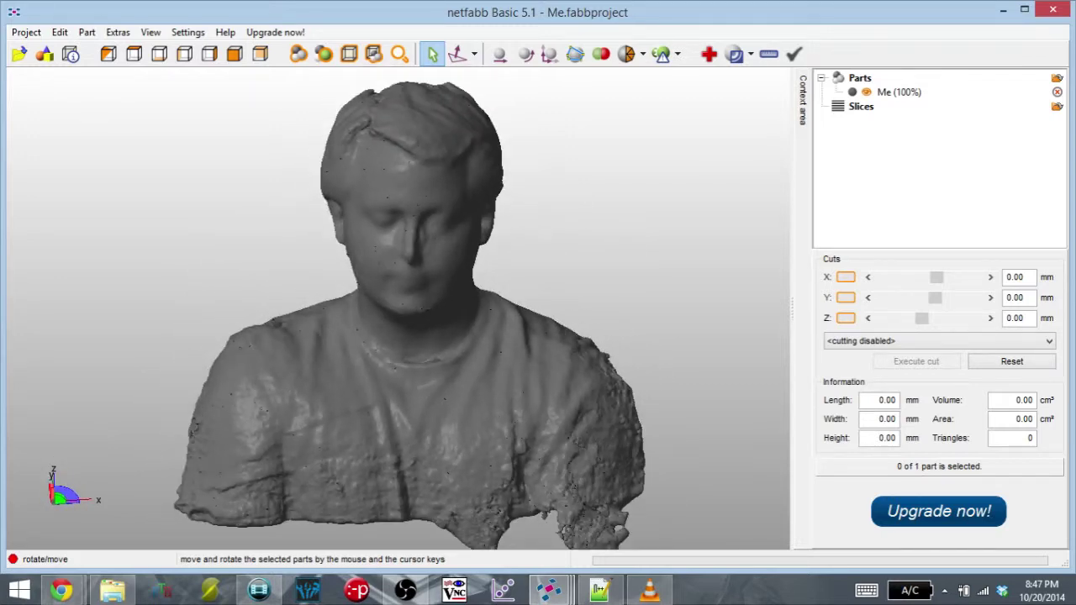
key(minus)
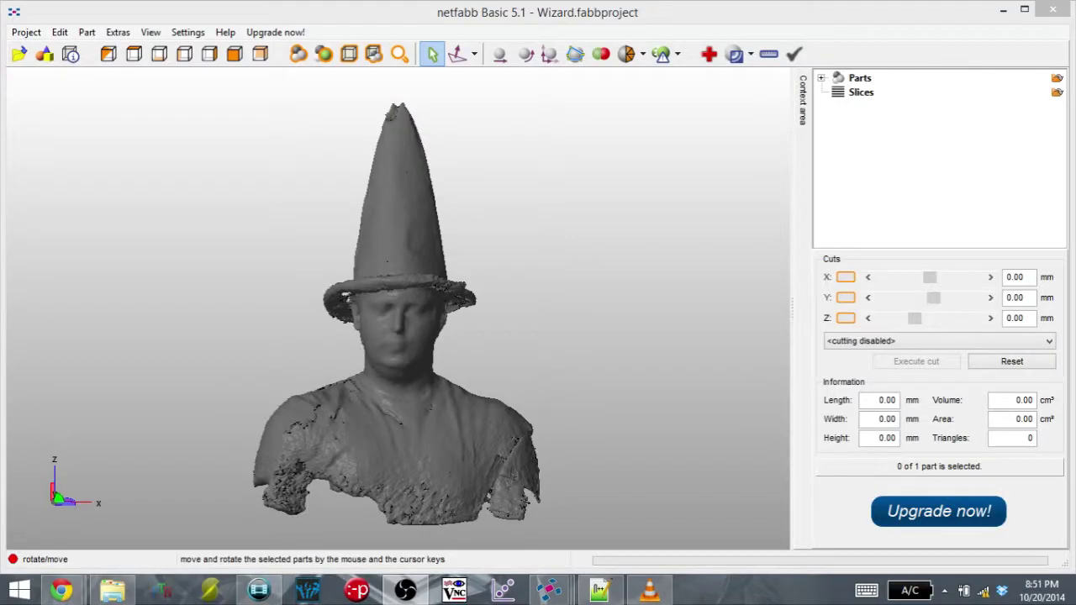
Step: Examine the Wizard bust from below, checking the underside of the hat brim and the ragged lower edge of the torso
right_drag(398, 361, 402, 248)
key(Up)
key(Up)
key(Up)
key(Up)
key(Up)
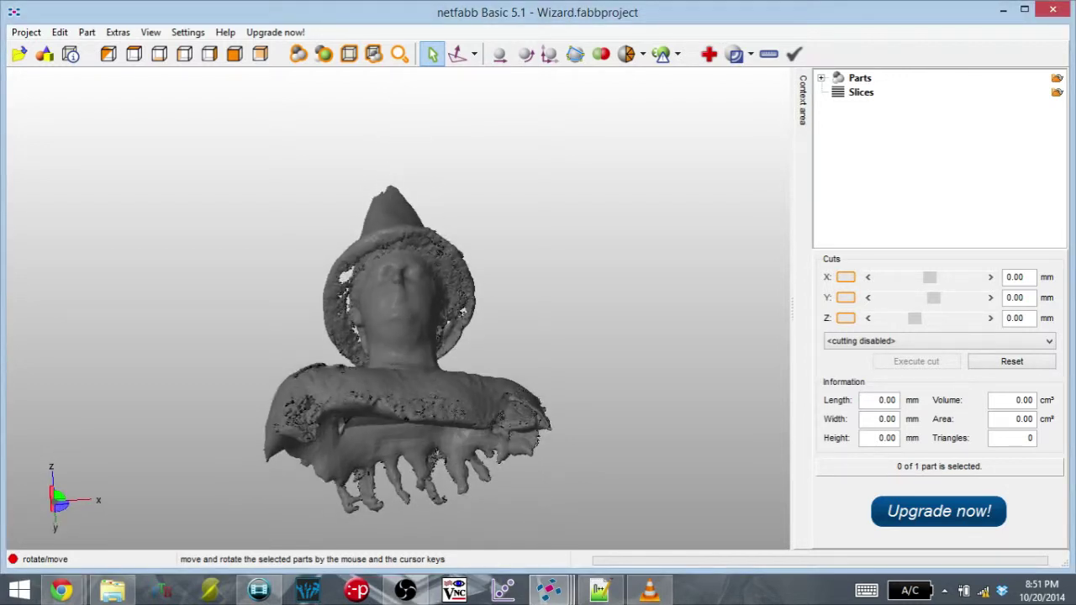
key(Down)
key(Down)
key(Down)
key(Down)
key(Down)
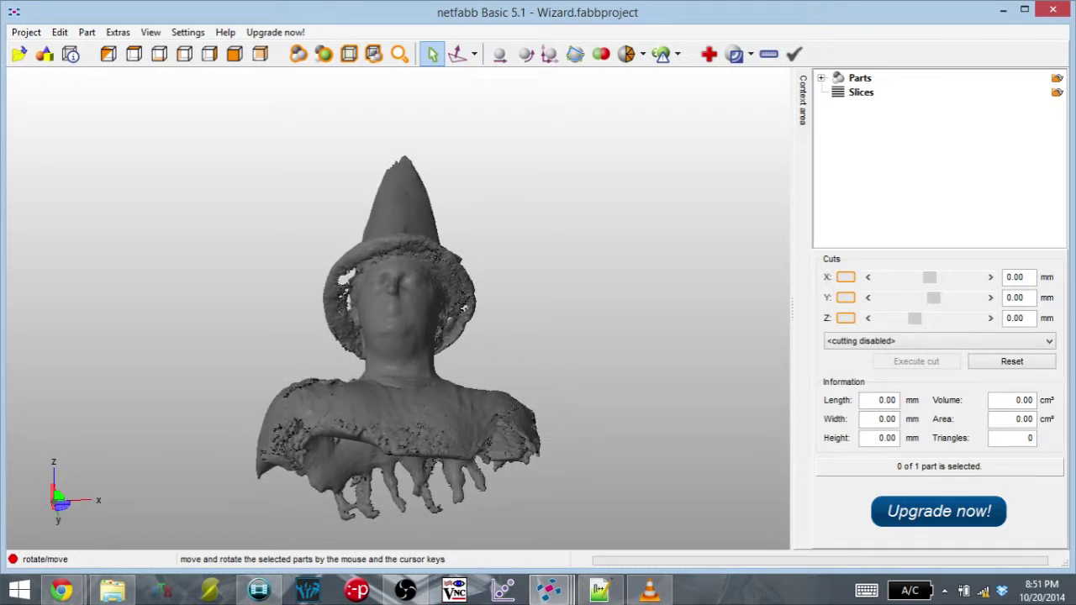
key(Down)
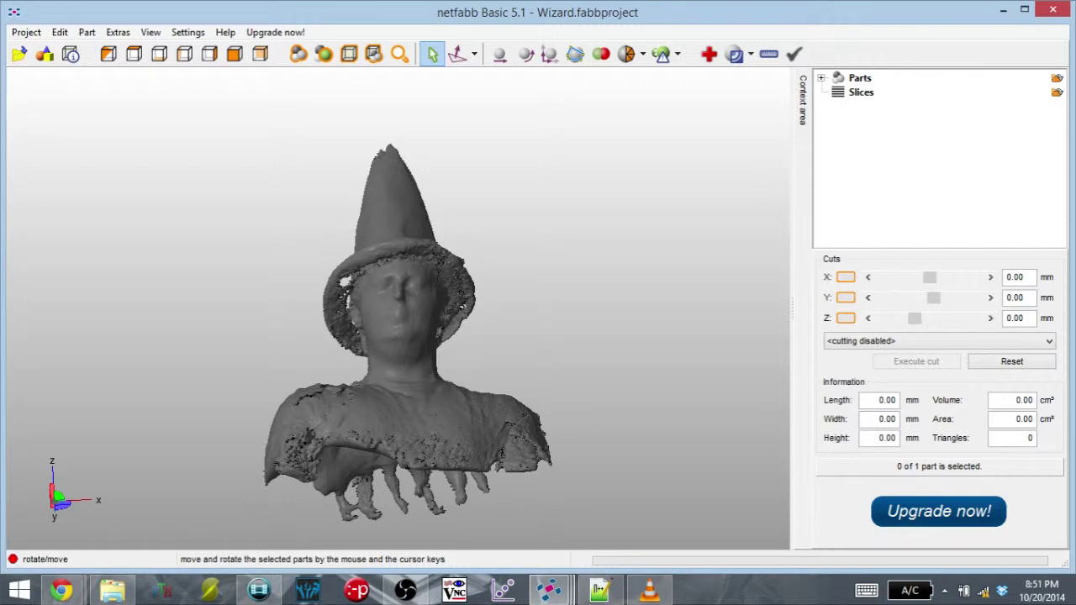
Step: Inspect the wizard hat's cone and brim from overhead, and compare them with front and raised views of the bust
key(Up)
key(Up)
key(Up)
key(Up)
key(Up)
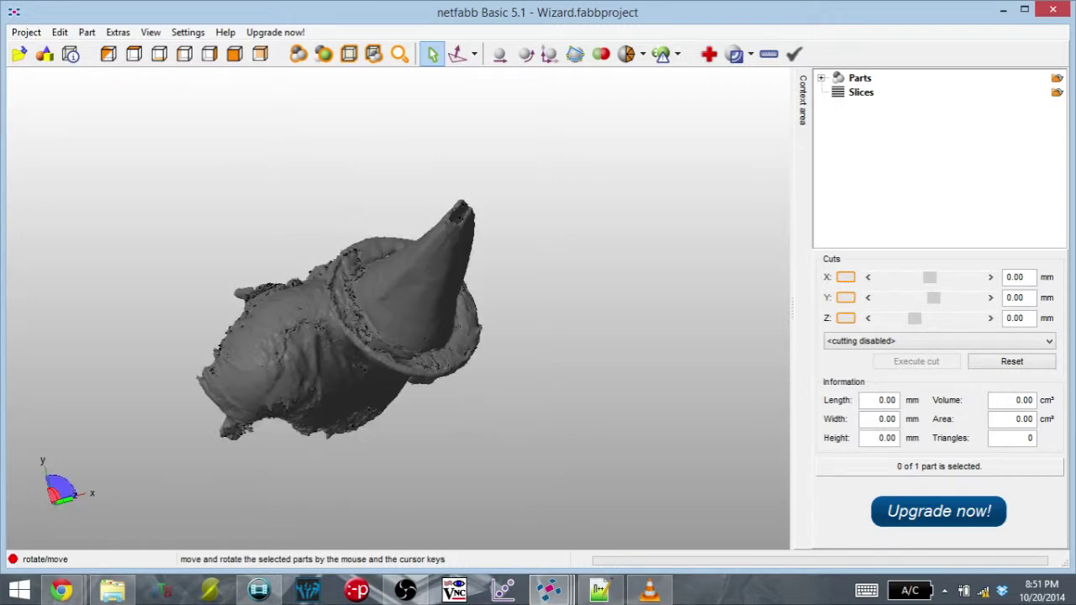
key(Down)
key(Down)
key(Down)
key(Down)
key(Down)
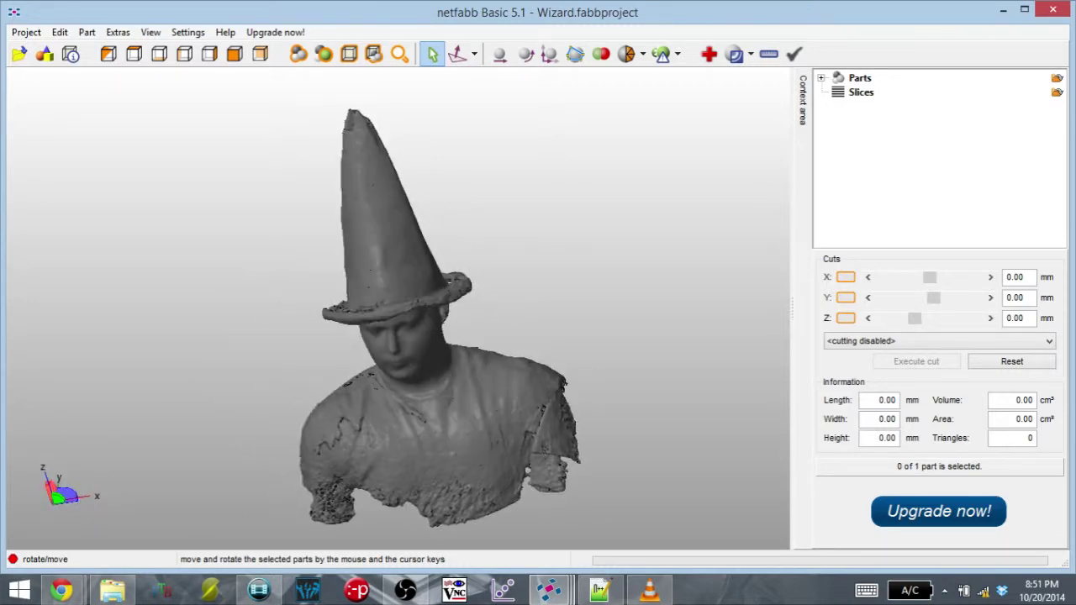
key(Down)
key(Down)
key(Up)
key(Up)
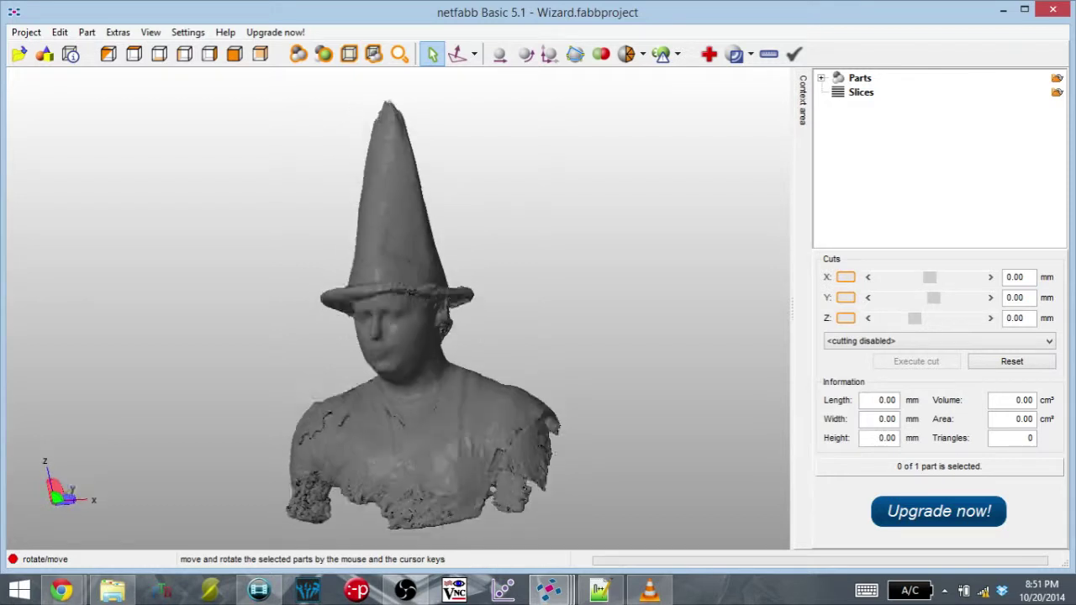
key(Up)
key(Up)
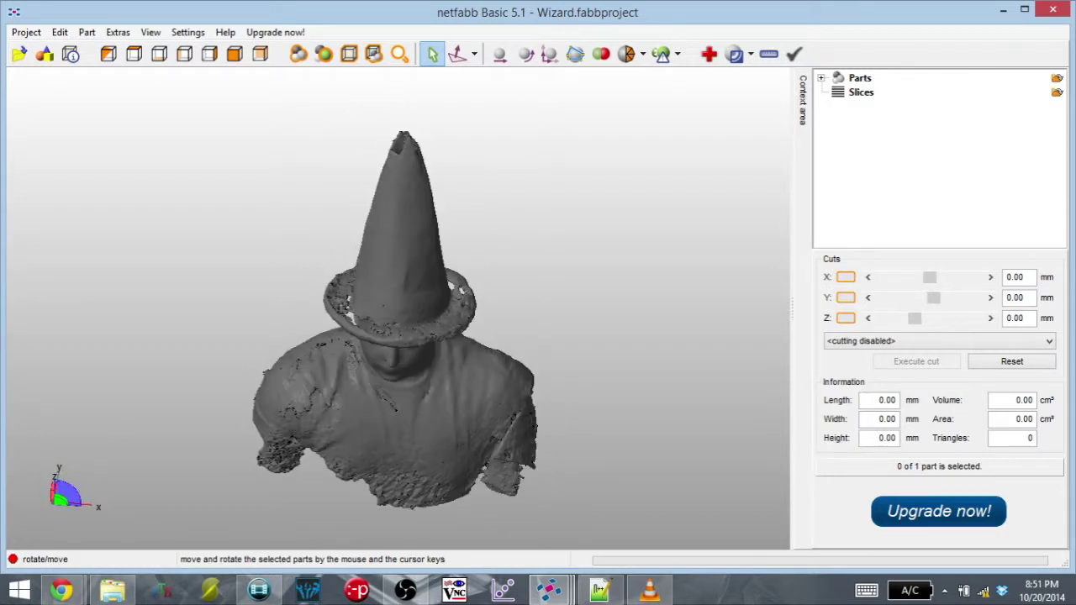
key(Up)
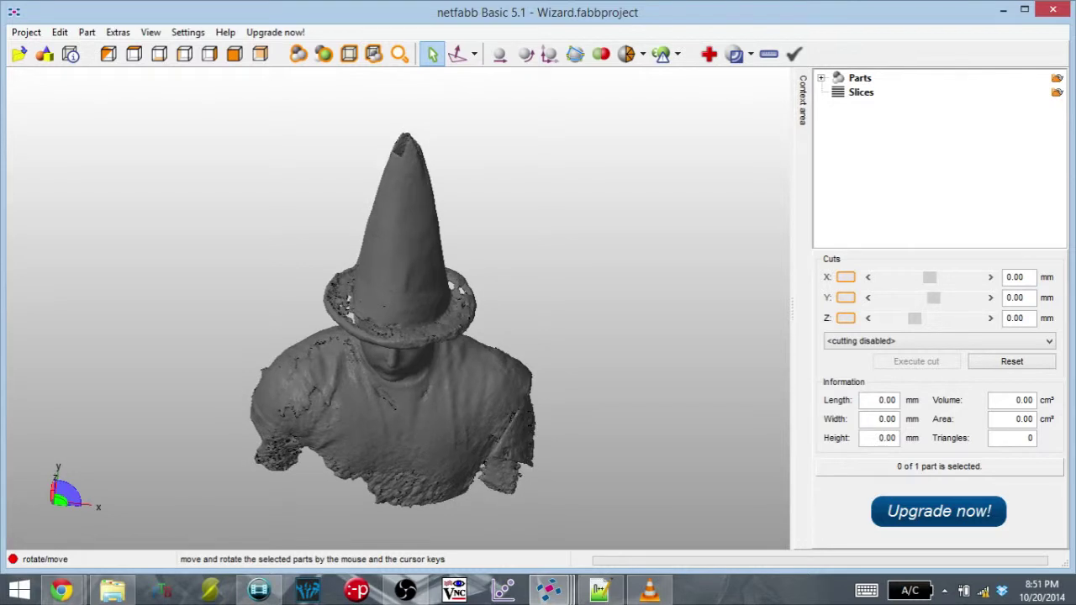
Step: Examine the wizard scan obliquely from the side and above, focusing on the open hat tip and the shoulder
key(Right)
key(Right)
key(Right)
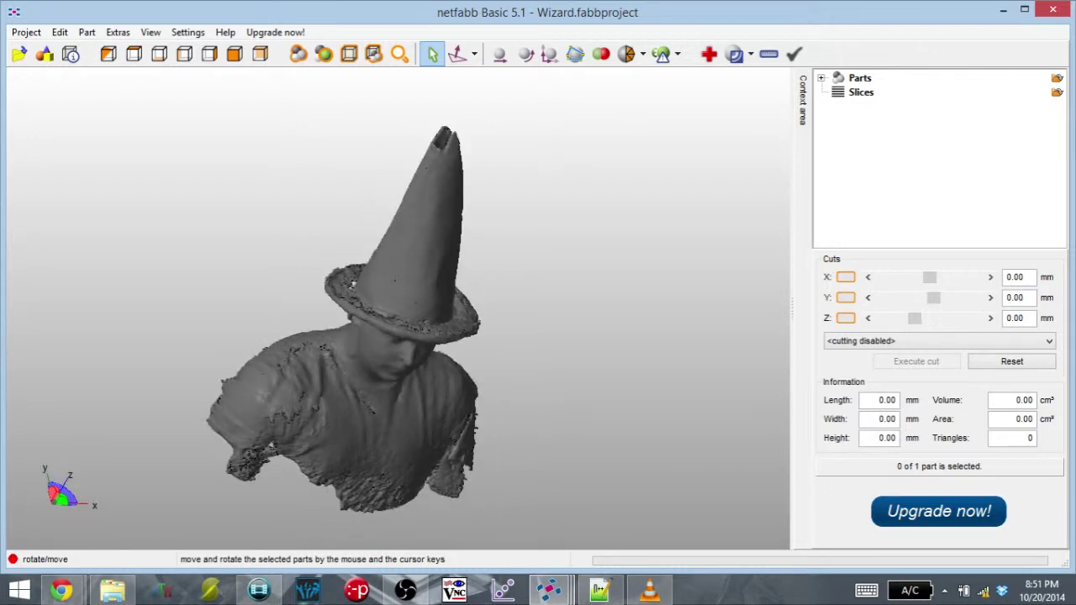
key(Right)
key(Right)
key(Right)
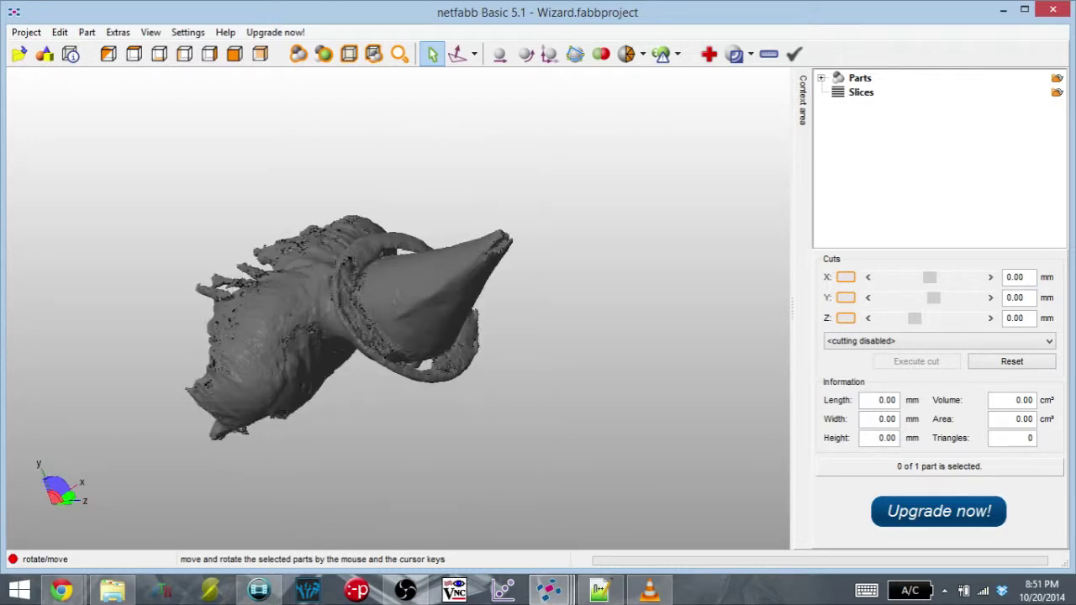
key(Up)
key(Up)
key(Up)
key(Up)
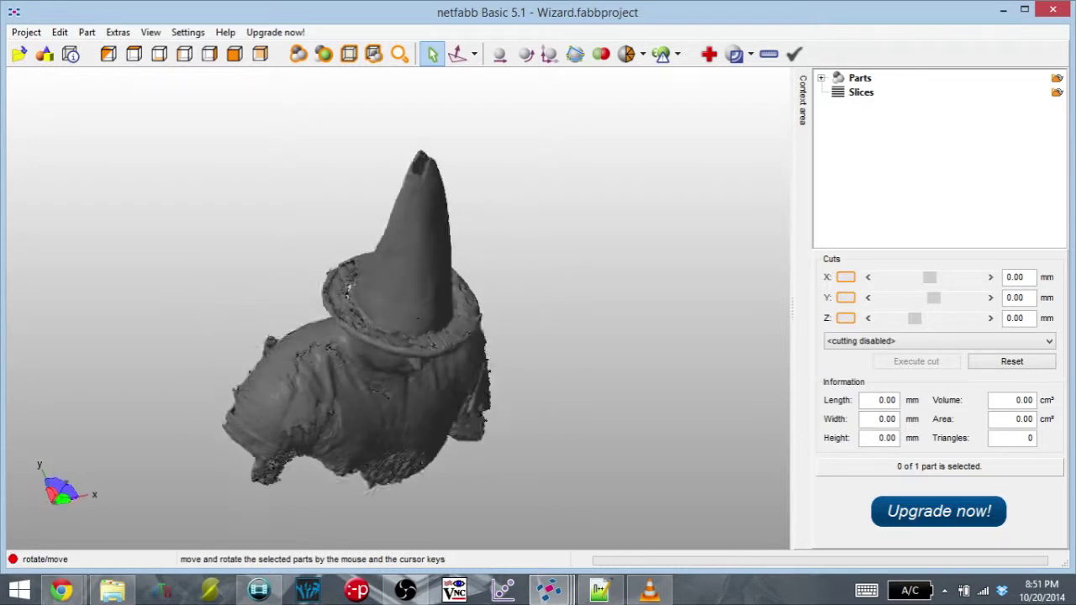
key(Up)
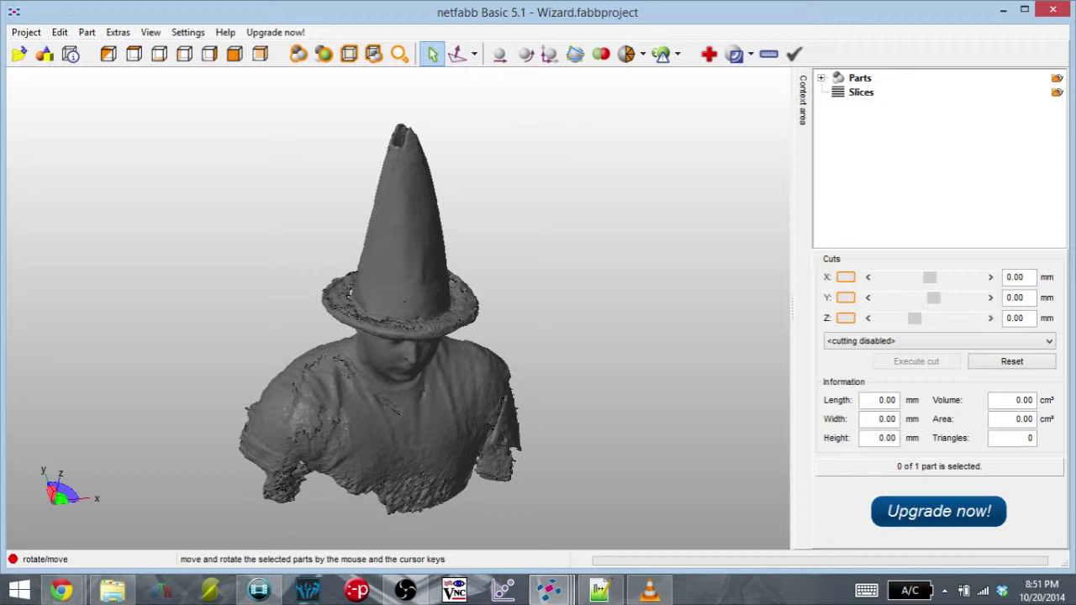
Step: Check the gaps in the wizard hat's brim and the face beneath it from raised and frontal angles
key(Left)
key(Left)
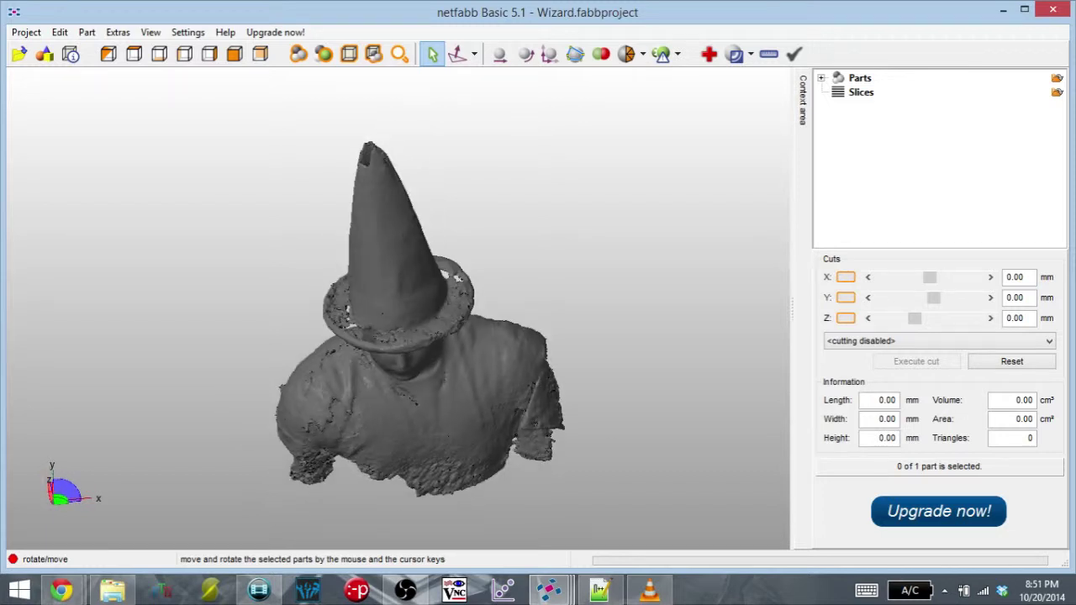
key(Up)
key(Up)
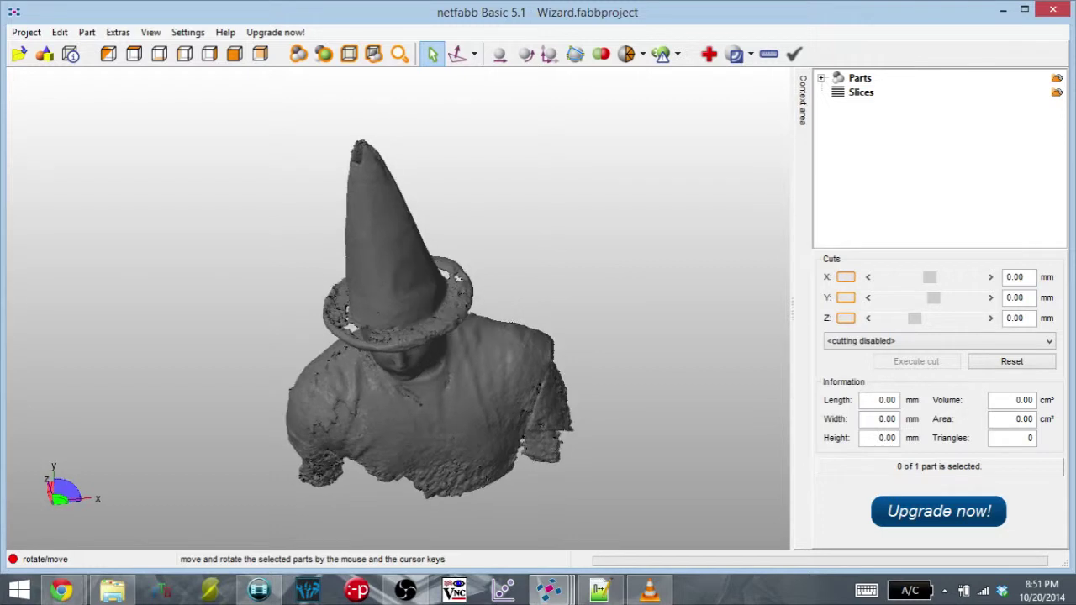
key(Up)
key(Up)
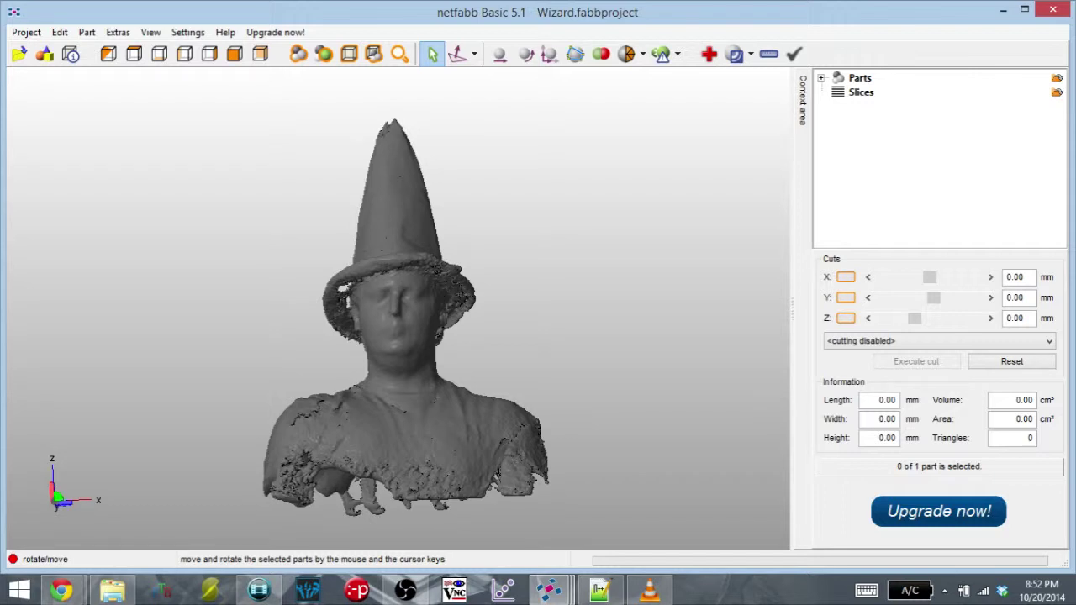
key(Down)
key(Left)
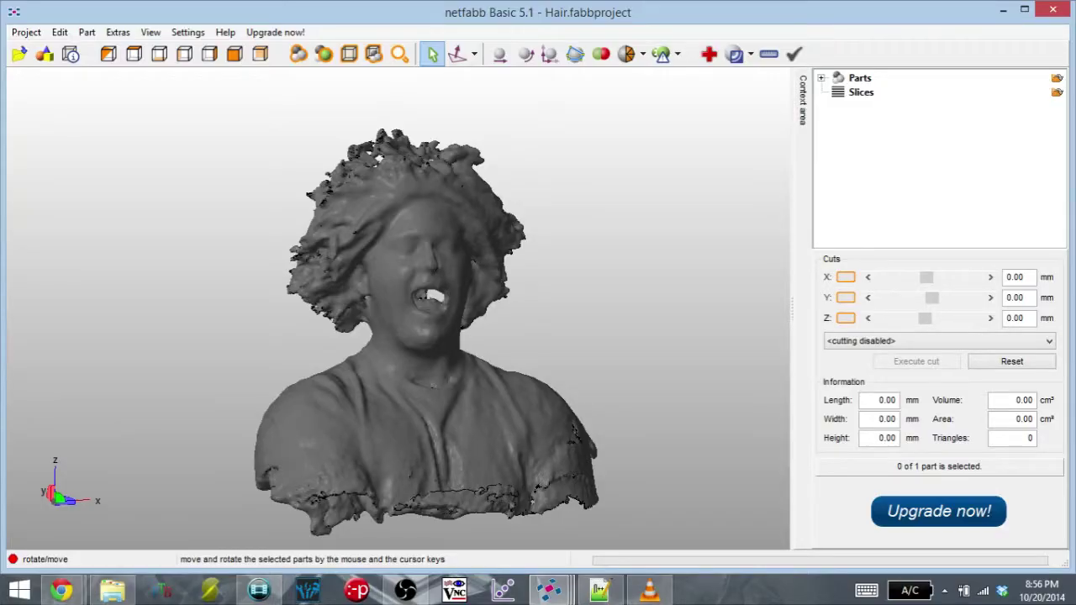
Step: Examine the side and back of the Hair bust, looking at the scanned hair and the back of the head
right_drag(538, 302, 362, 302)
right_drag(471, 302, 403, 311)
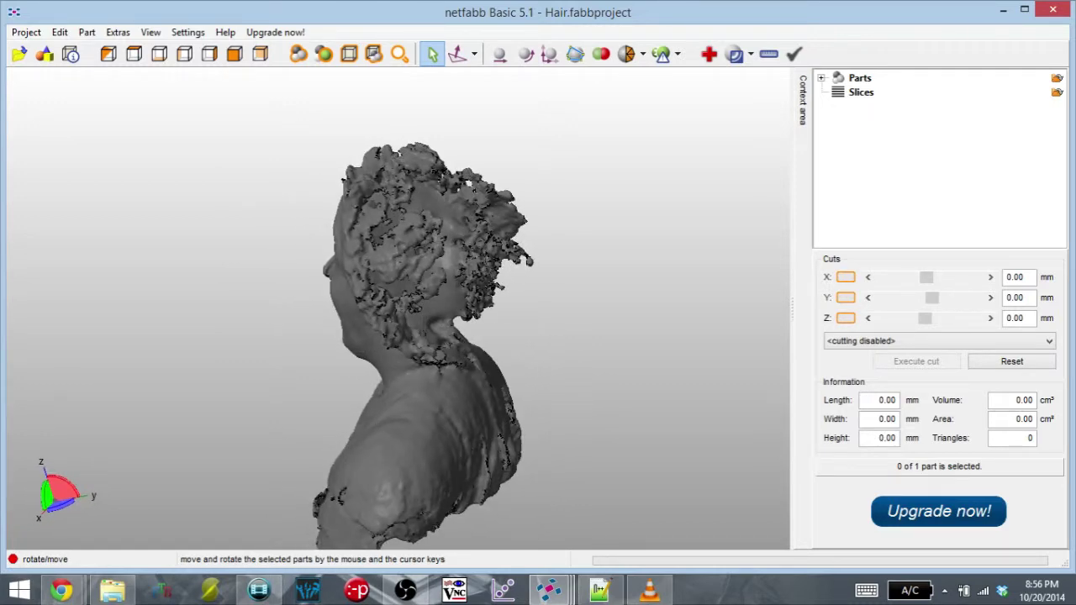
right_drag(403, 311, 273, 307)
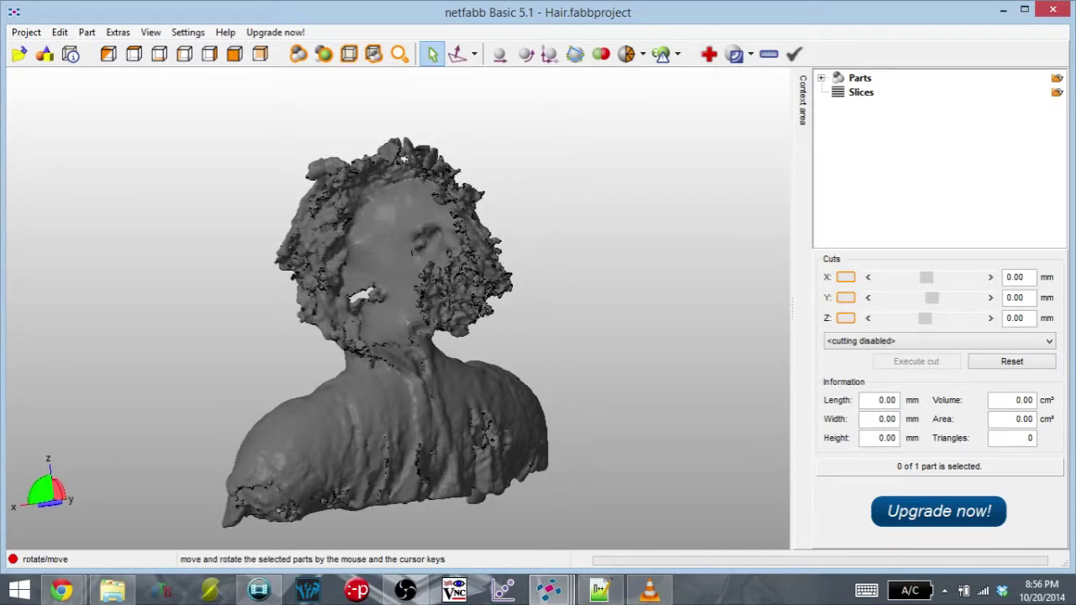
right_drag(458, 329, 491, 330)
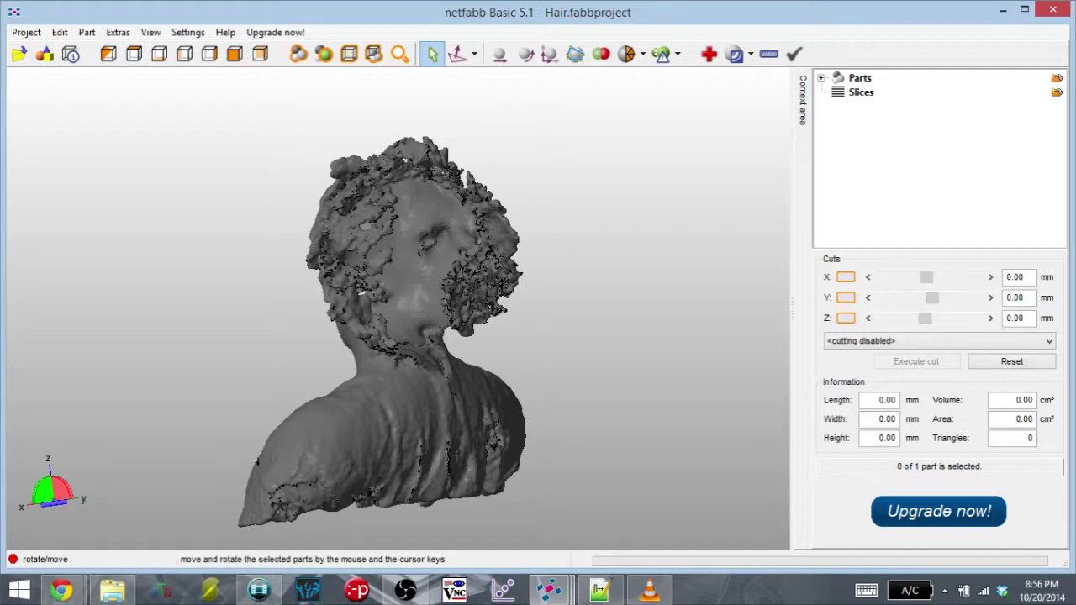
right_drag(403, 324, 439, 323)
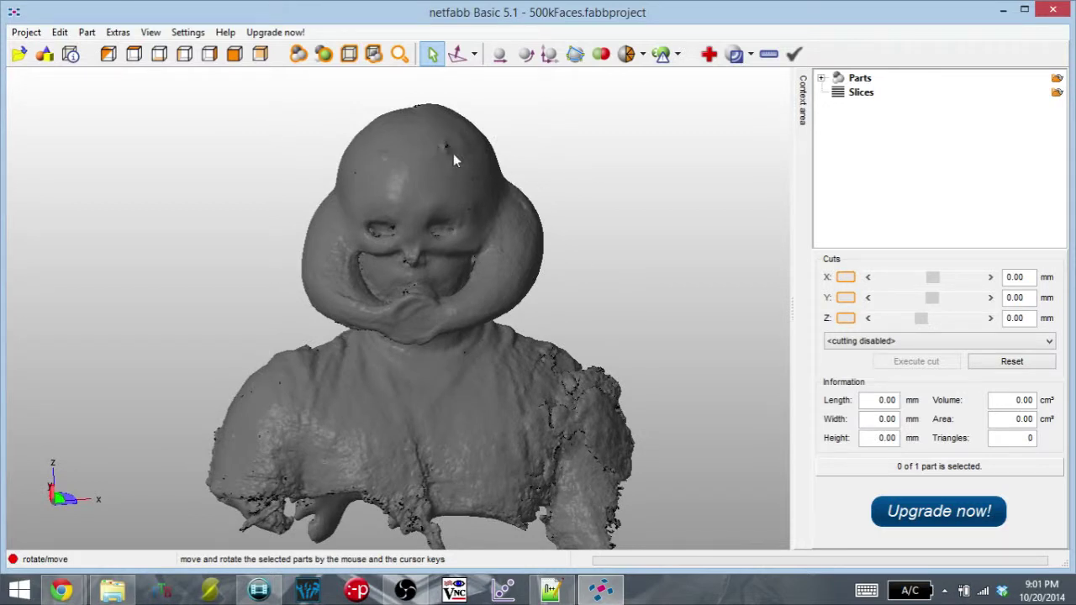
Step: Inspect the masked bust in the 500kFaces project from behind and the side, and close up around the mask's mouth opening
right_drag(507, 162, 309, 228)
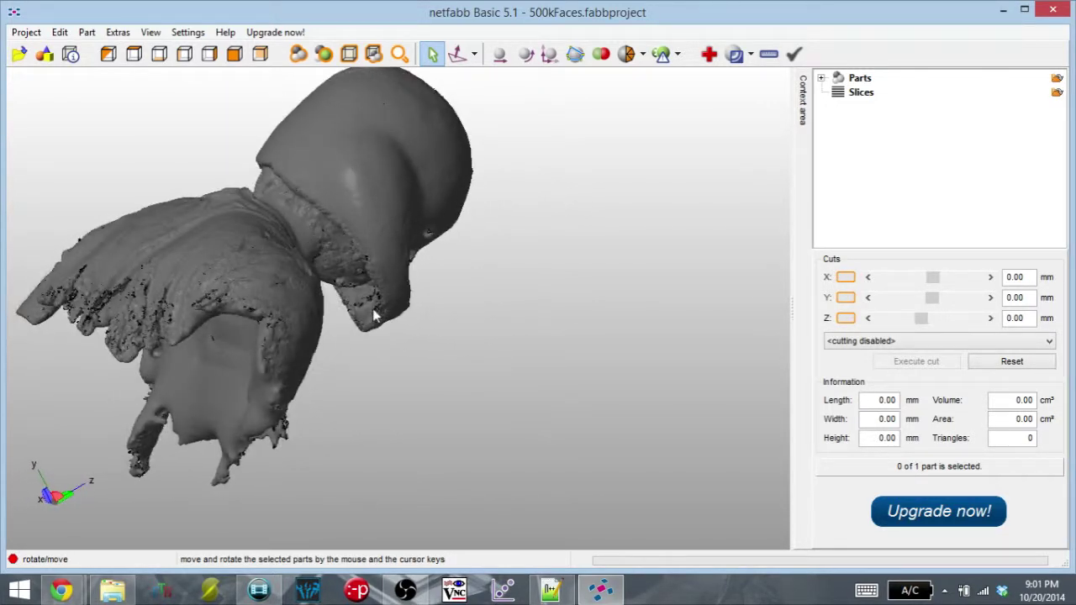
right_drag(375, 315, 430, 283)
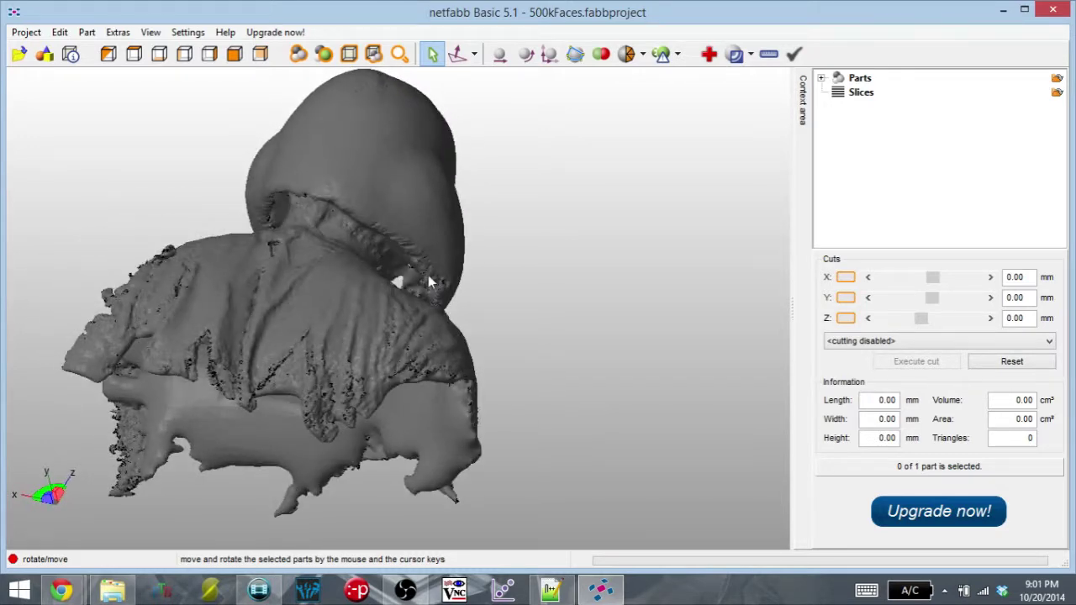
right_drag(384, 240, 431, 304)
scroll(432, 306, up, 6)
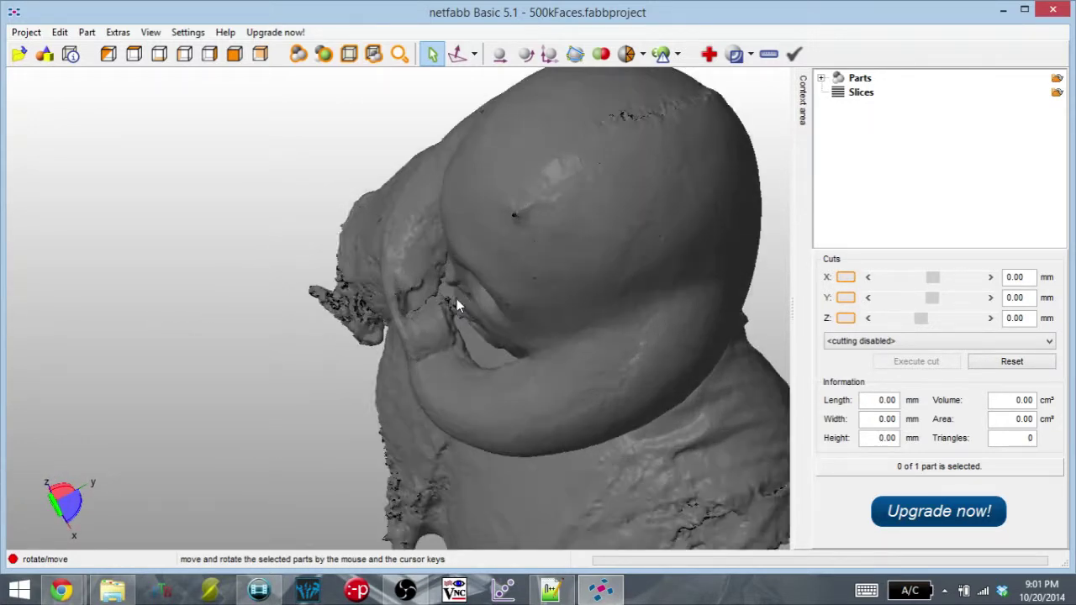
scroll(461, 306, up, 8)
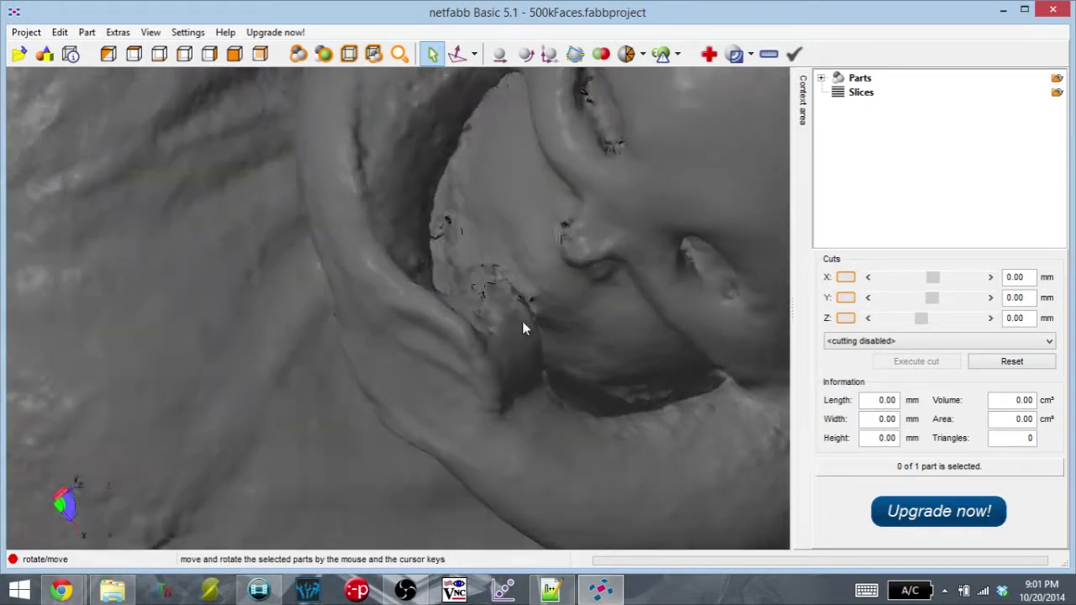
right_drag(521, 327, 483, 267)
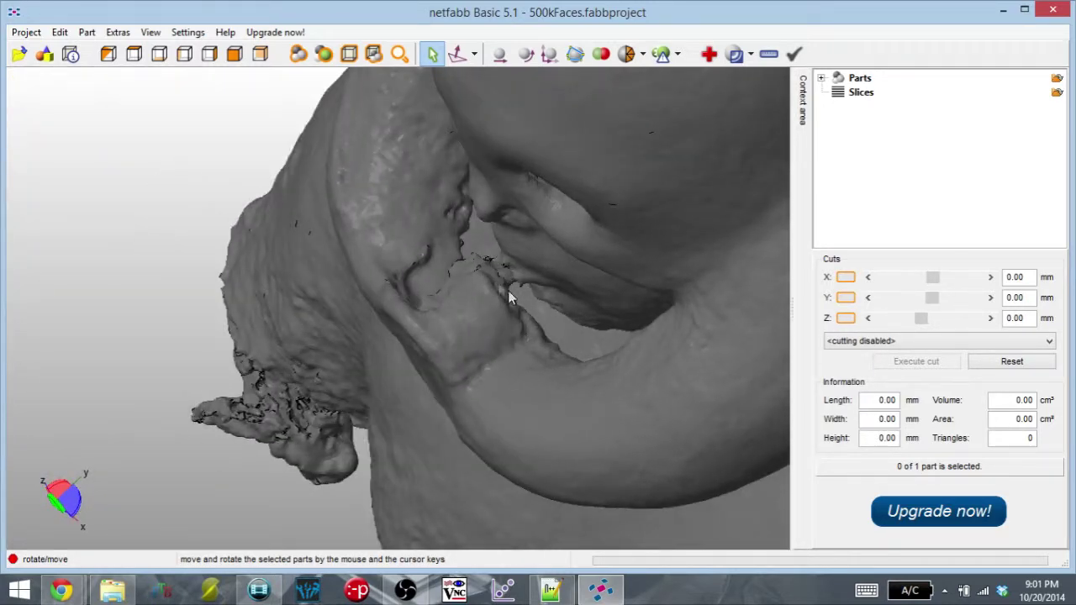
Step: Inspect the gaps and rough surface around the 500kFaces bust's mouth opening close up, from above, below and the front
scroll(483, 261, up, 4)
right_drag(483, 260, 519, 300)
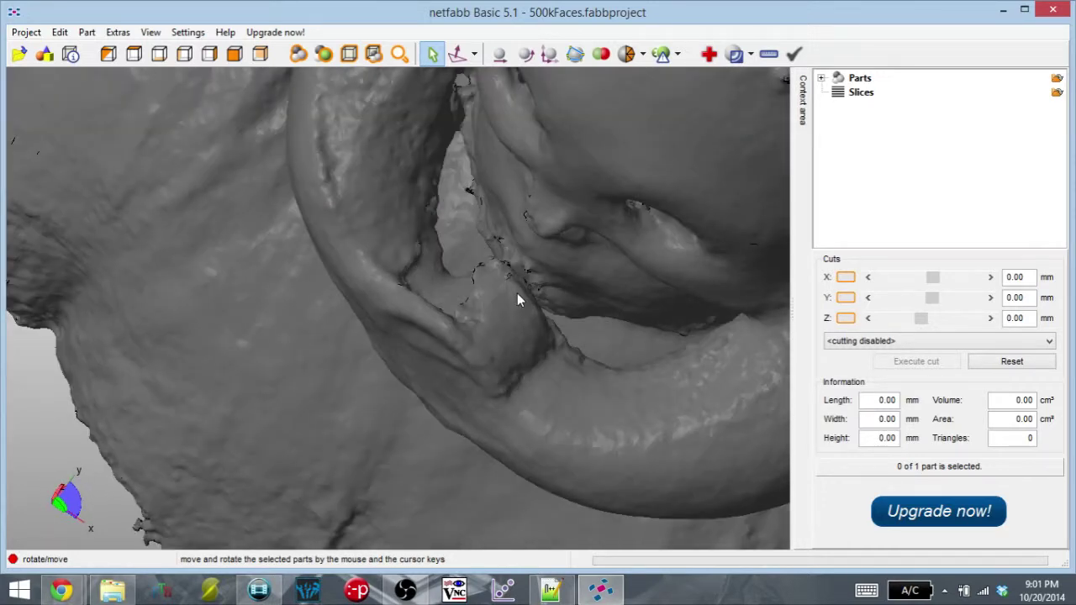
right_drag(517, 292, 526, 320)
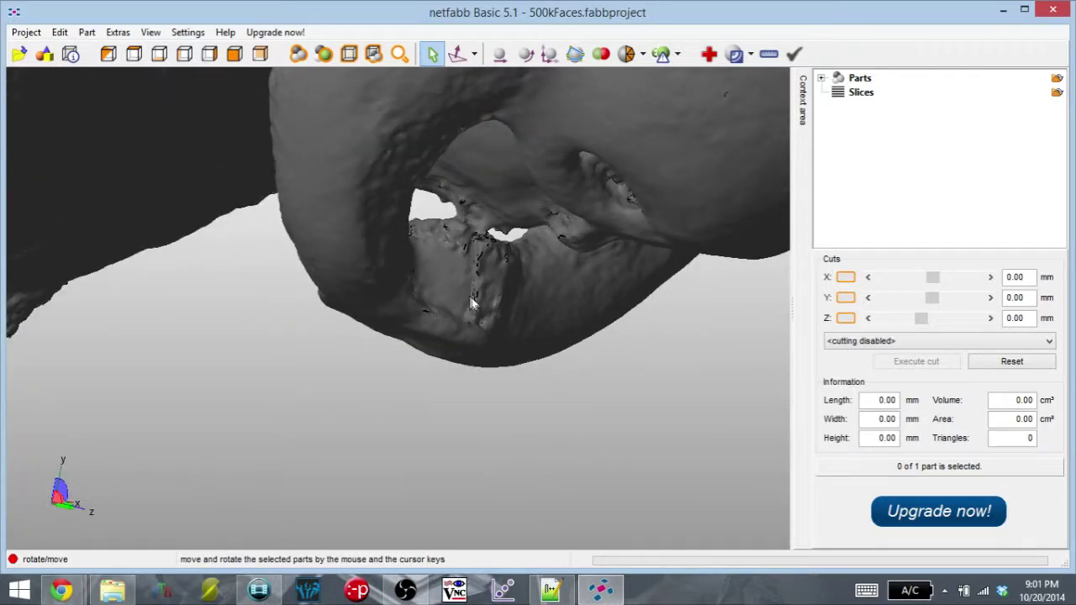
right_drag(521, 314, 520, 248)
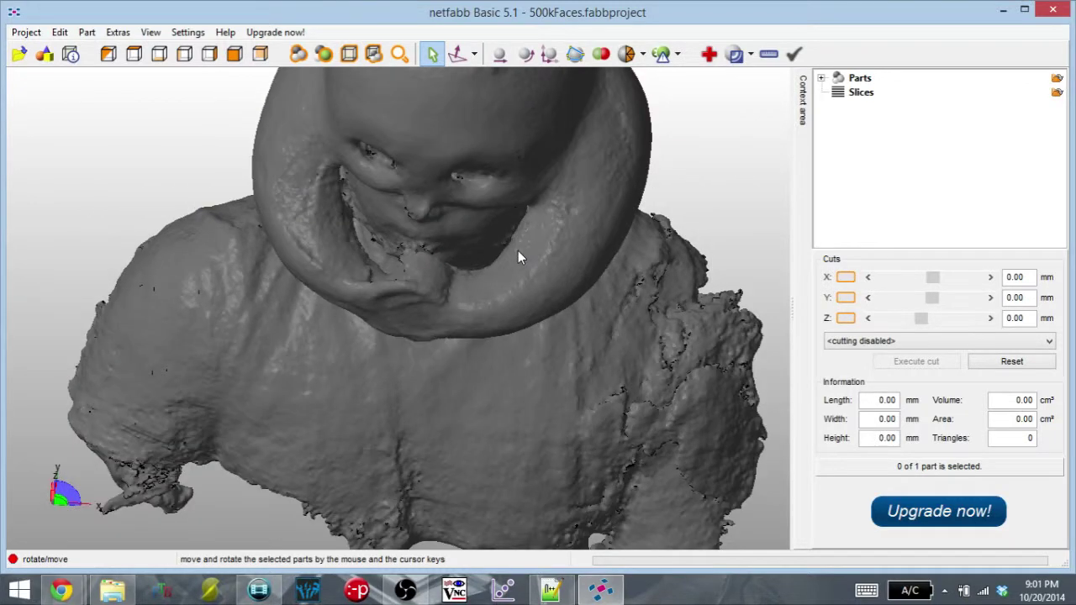
Step: Examine the whole 500kFaces bust and the seam running down the back of its head
scroll(518, 251, down, 5)
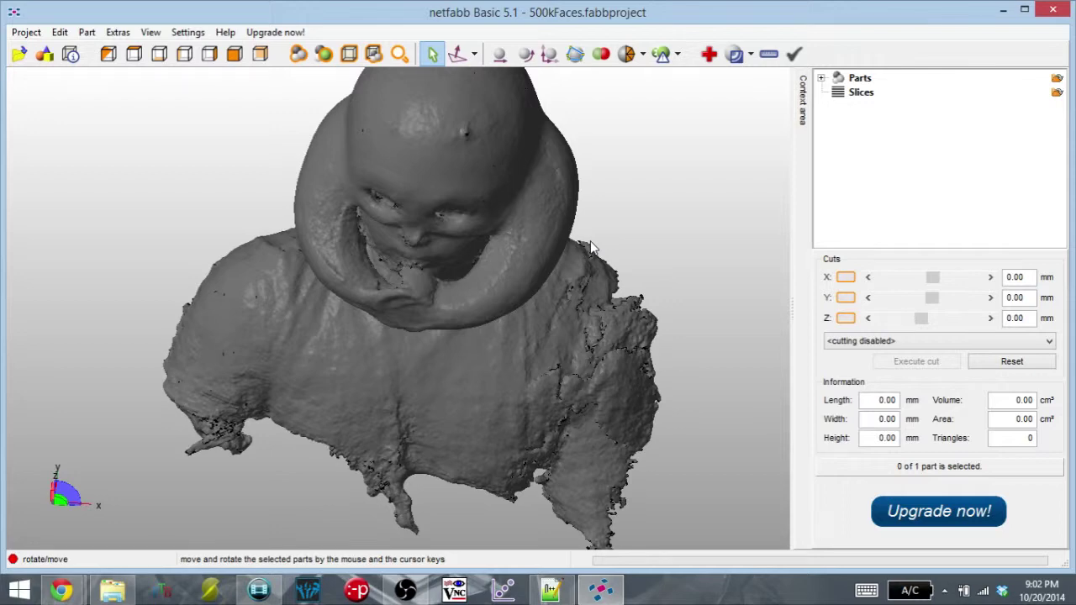
right_drag(591, 247, 412, 225)
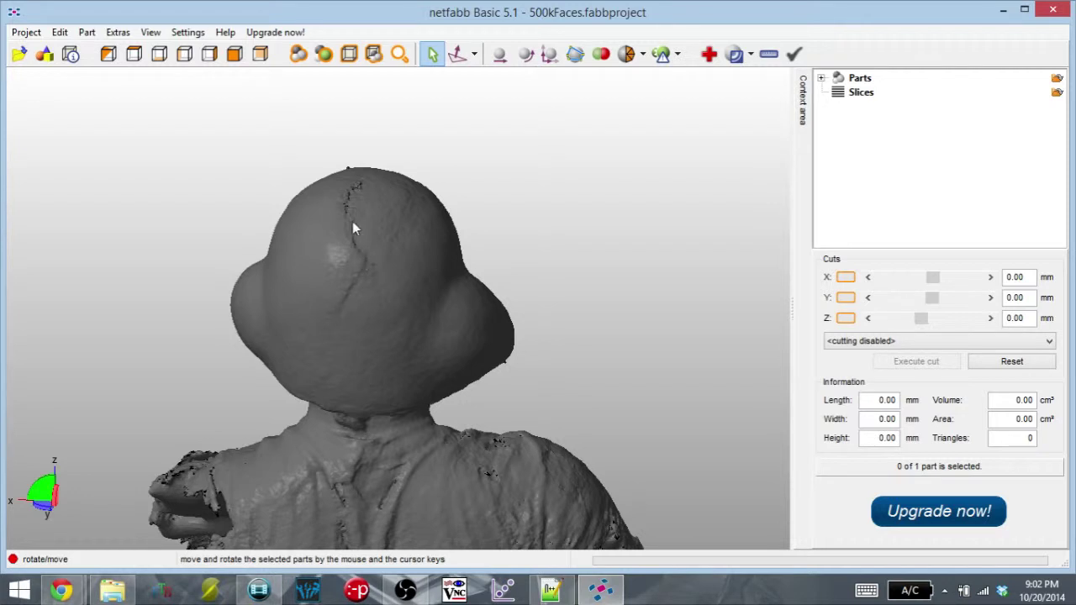
right_drag(350, 202, 354, 216)
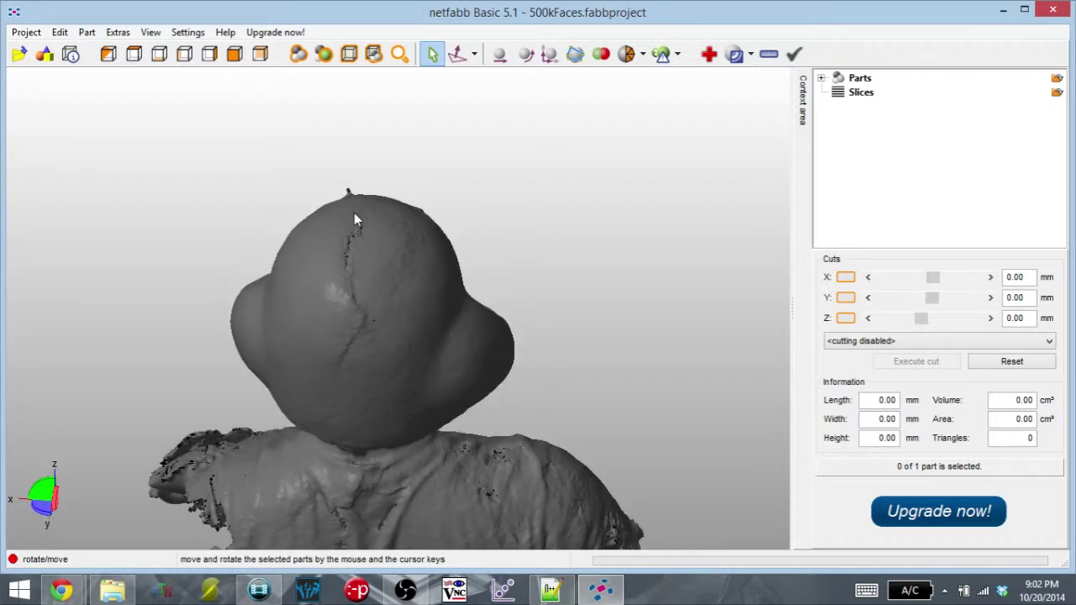
right_drag(353, 213, 383, 311)
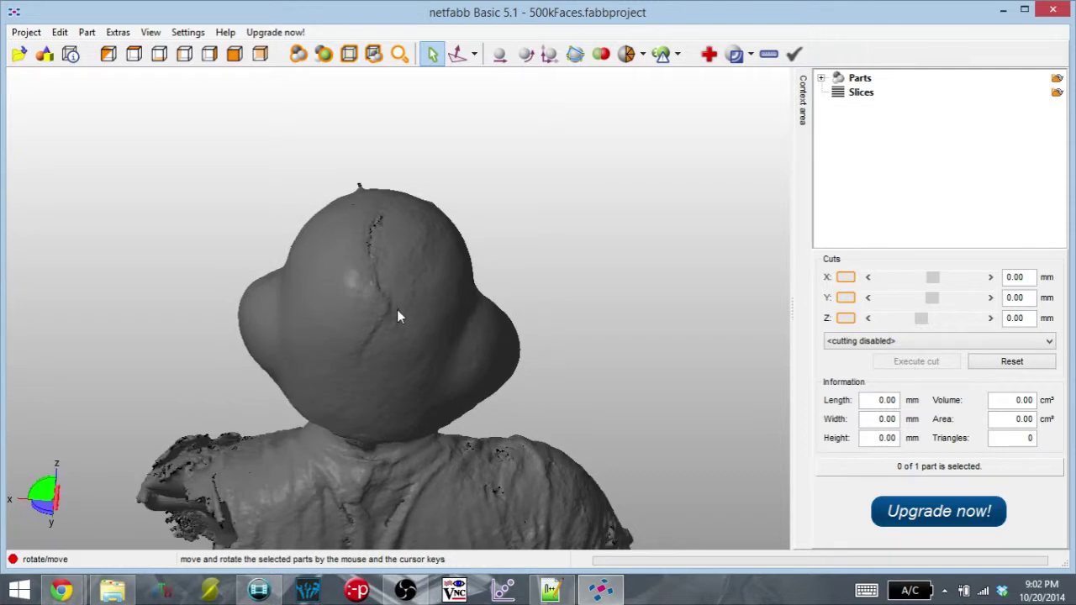
right_drag(509, 295, 478, 221)
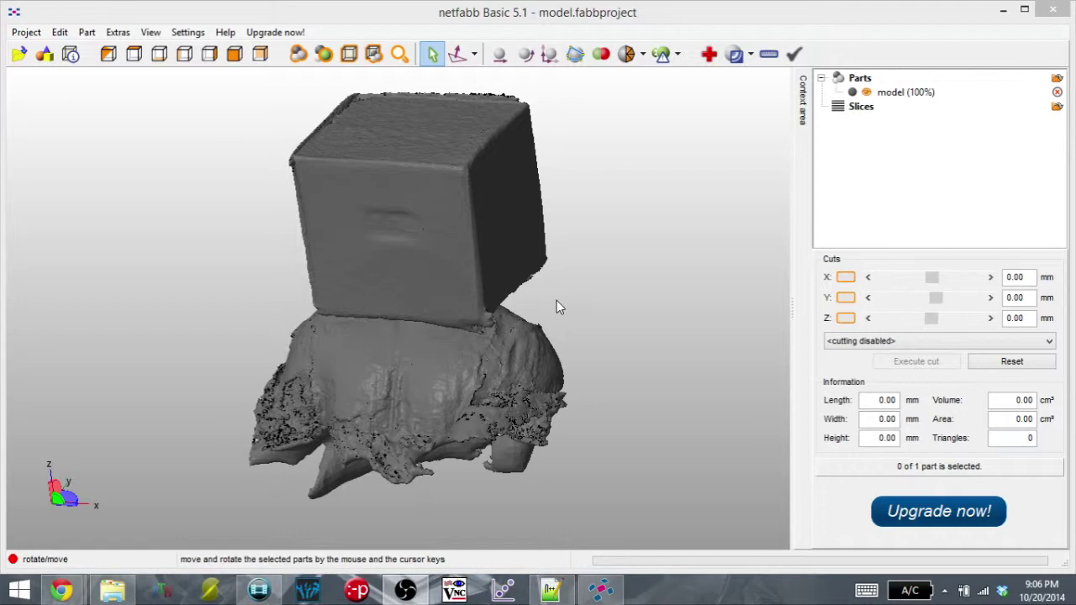
Step: Examine the box-headed bust in the model project from the front, side, back and underneath, including the opening between box and shoulders
right_drag(556, 300, 500, 116)
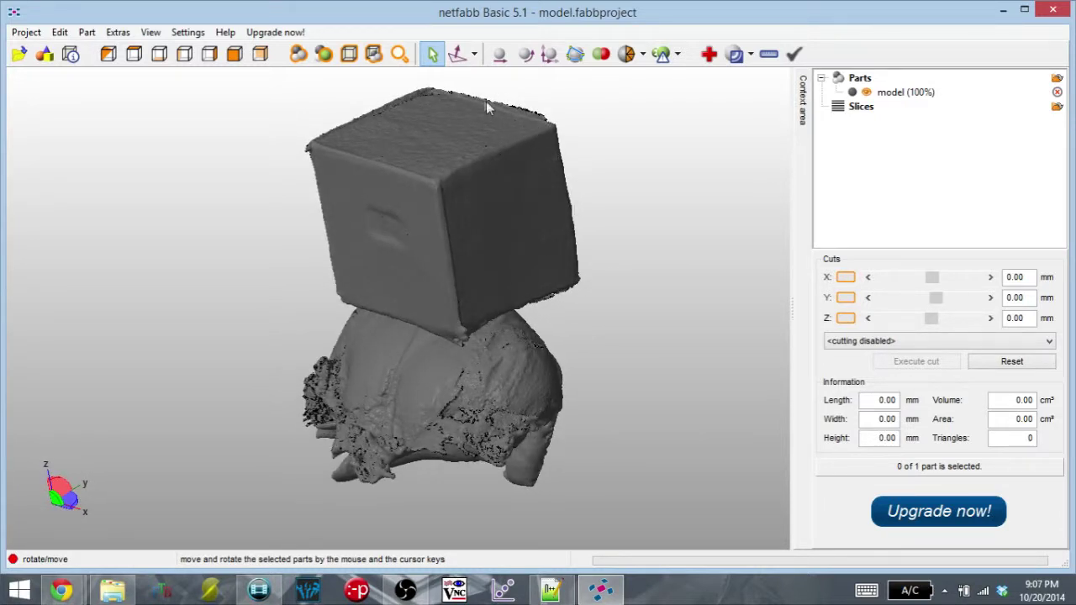
mouse_move(585, 138)
right_down()
mouse_move(563, 133)
mouse_move(595, 156)
right_up()
right_drag(643, 238, 568, 260)
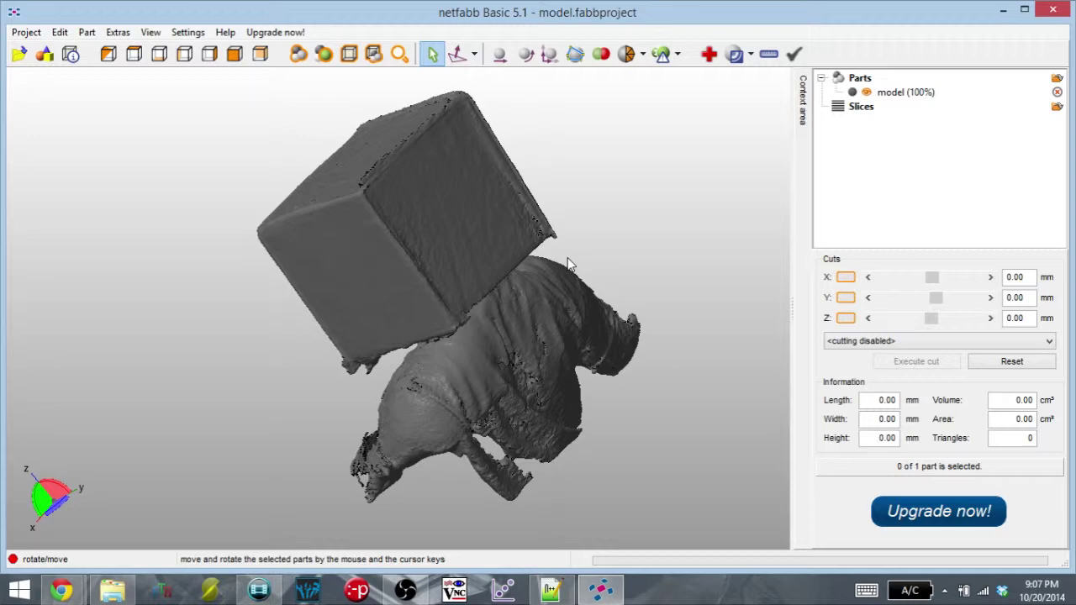
right_drag(567, 263, 386, 324)
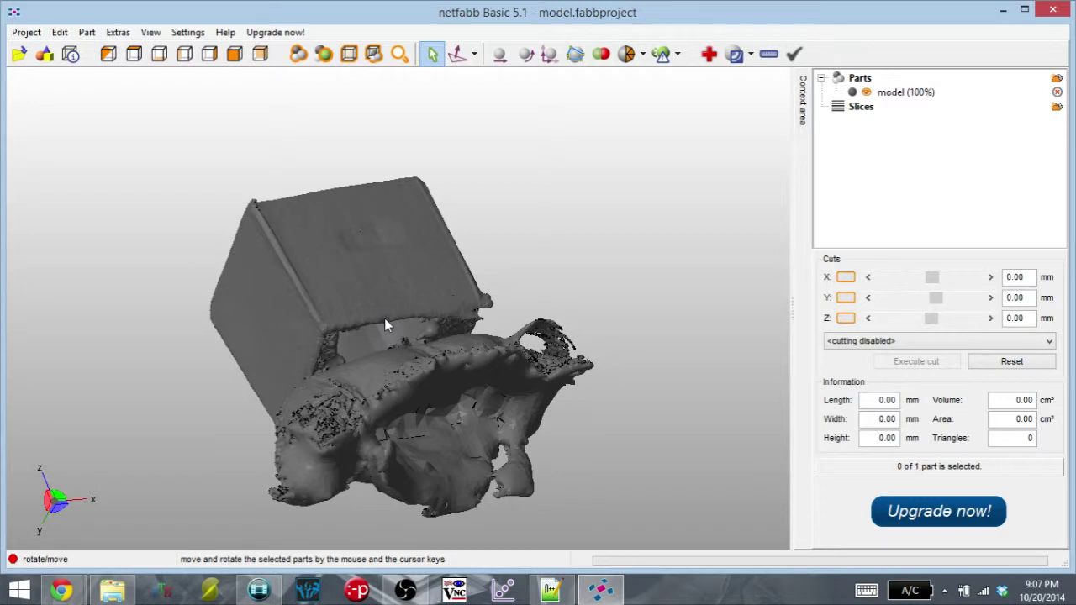
right_drag(384, 324, 379, 327)
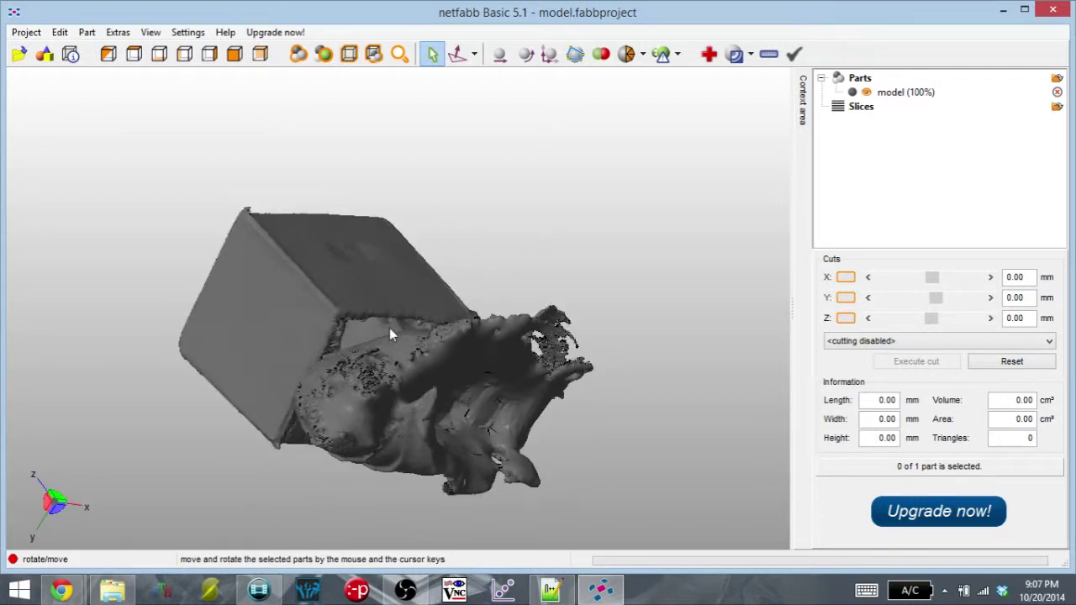
right_drag(389, 328, 360, 354)
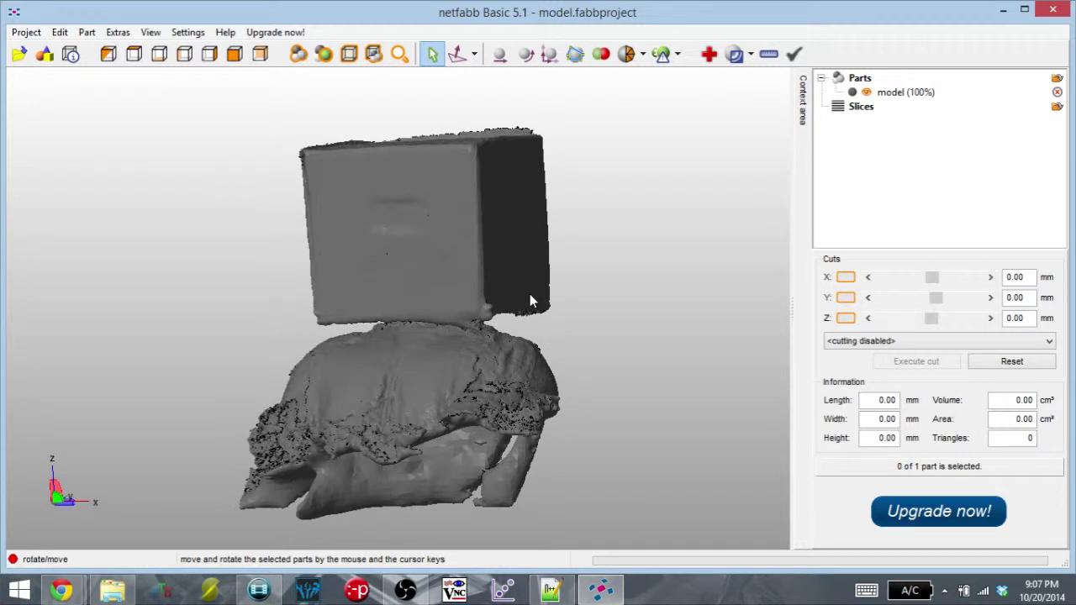
right_drag(530, 293, 558, 301)
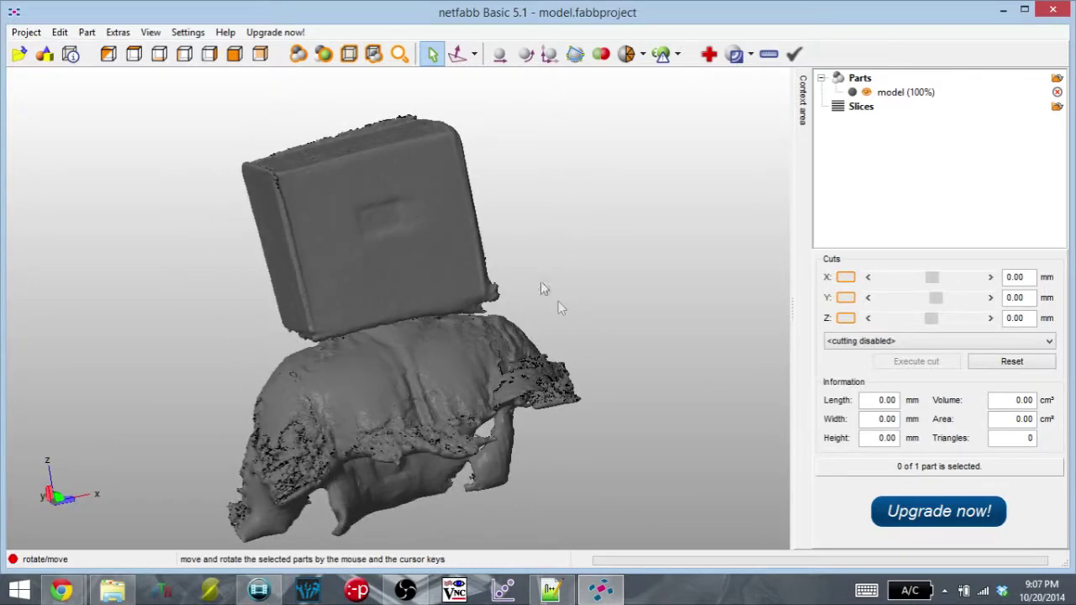